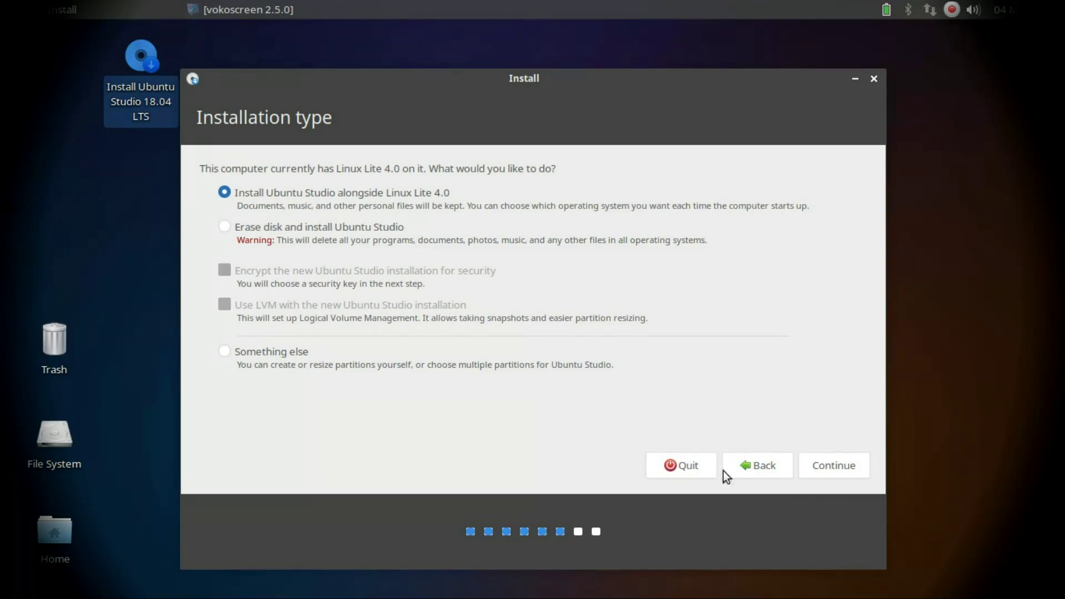
# Step: Choose the Something else installation type, save a window screenshot as "Tutorial Install Ubuntu Desktop #6.png" in Pictures, and continue
pyautogui.click(342, 355)
pyautogui.press('Print')
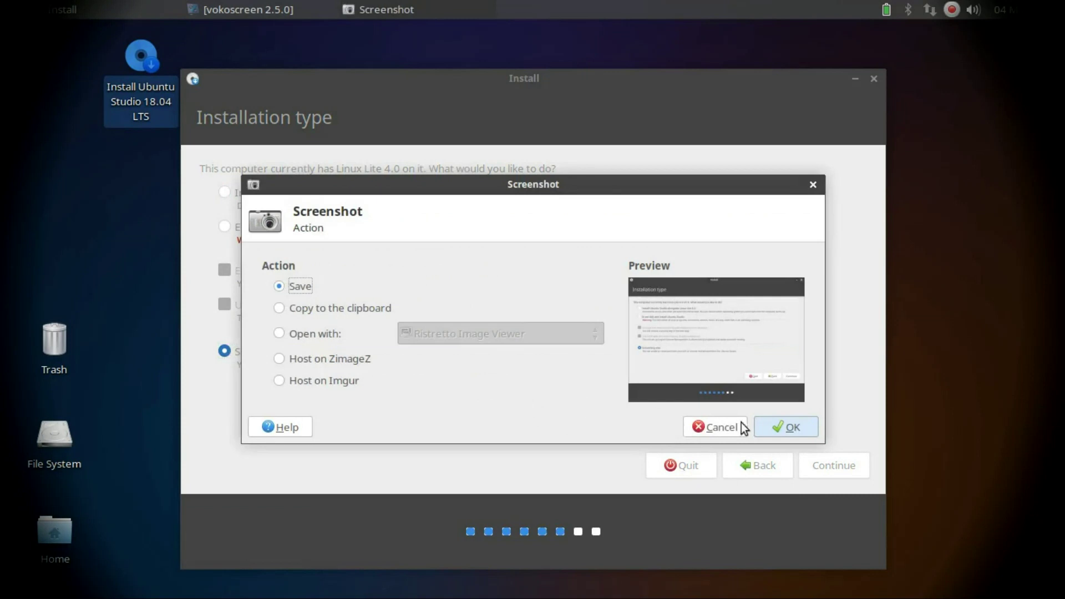
pyautogui.click(793, 429)
pyautogui.write('Tutorial Install Ubuntu Desktop #')
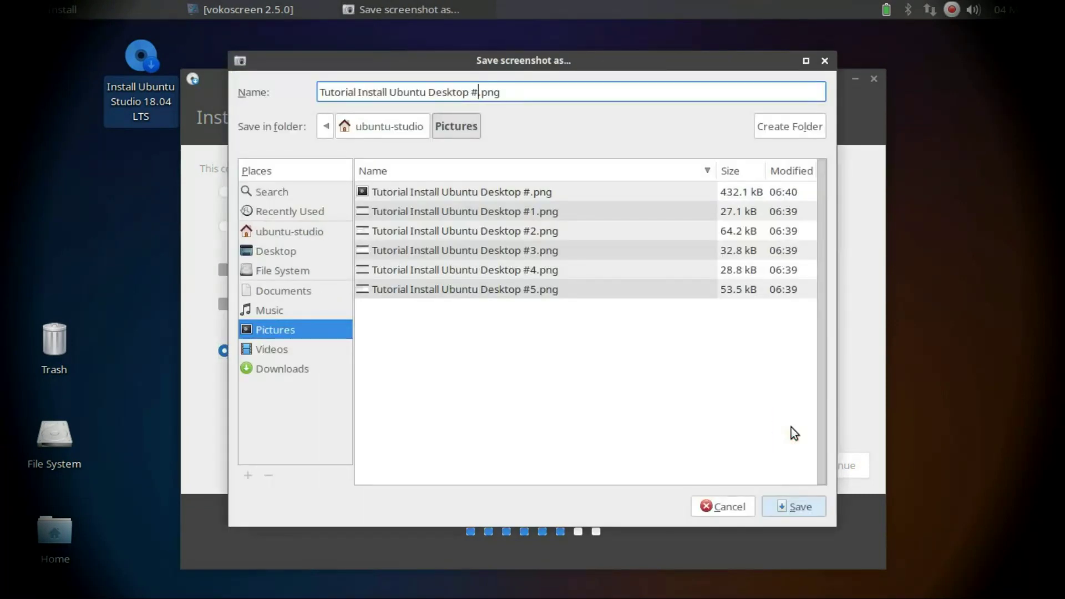
pyautogui.press('Return')
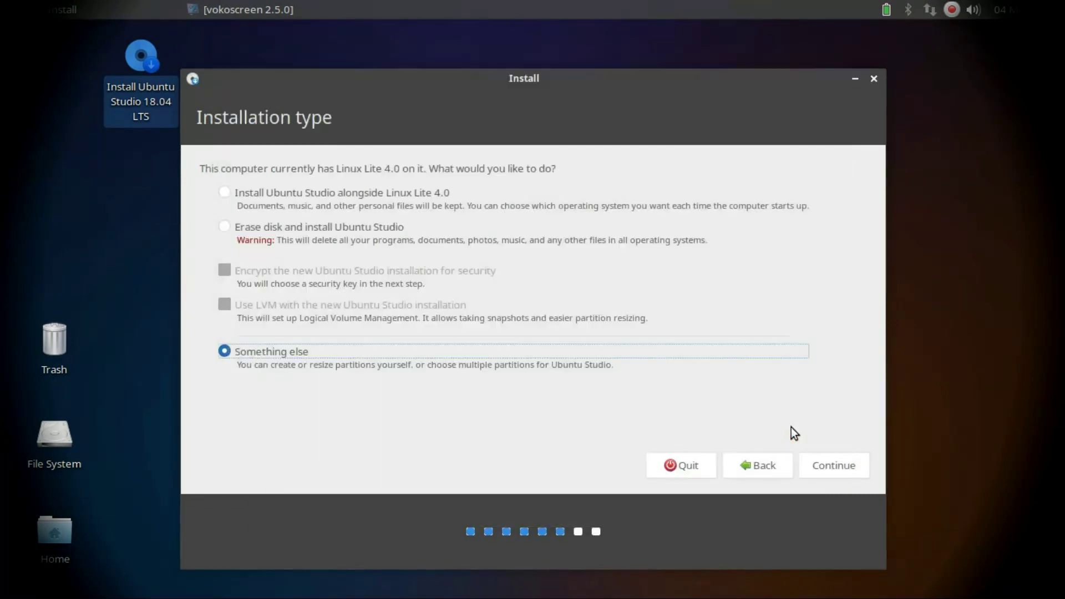
pyautogui.click(816, 466)
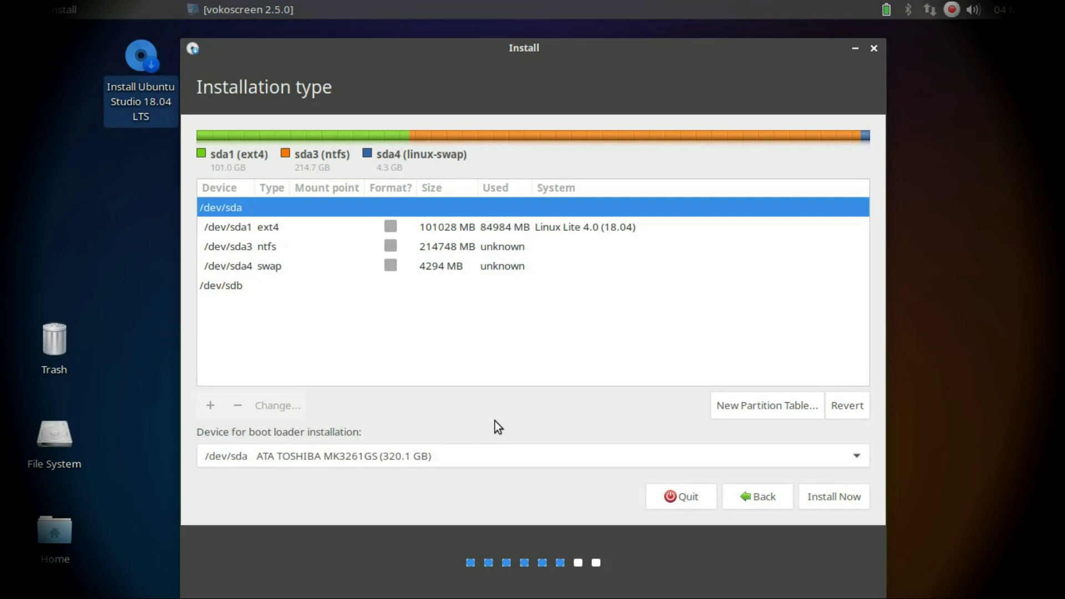
# Step: Edit partition /dev/sda1 to use the Ext4 journaling file system, with formatting enabled and the mount point set to /
pyautogui.rightClick(305, 228)
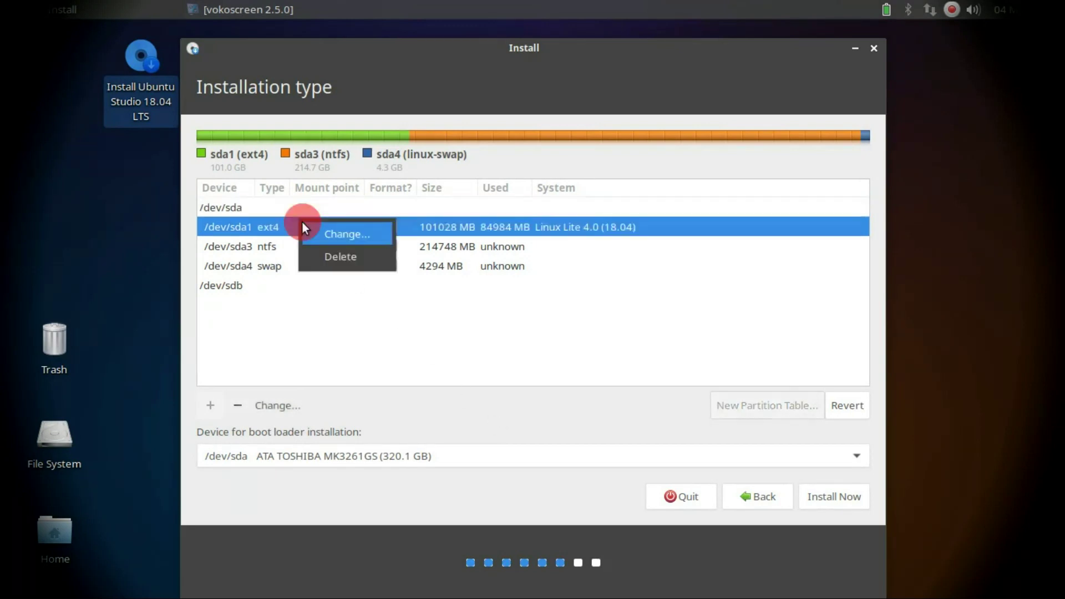
pyautogui.click(384, 226)
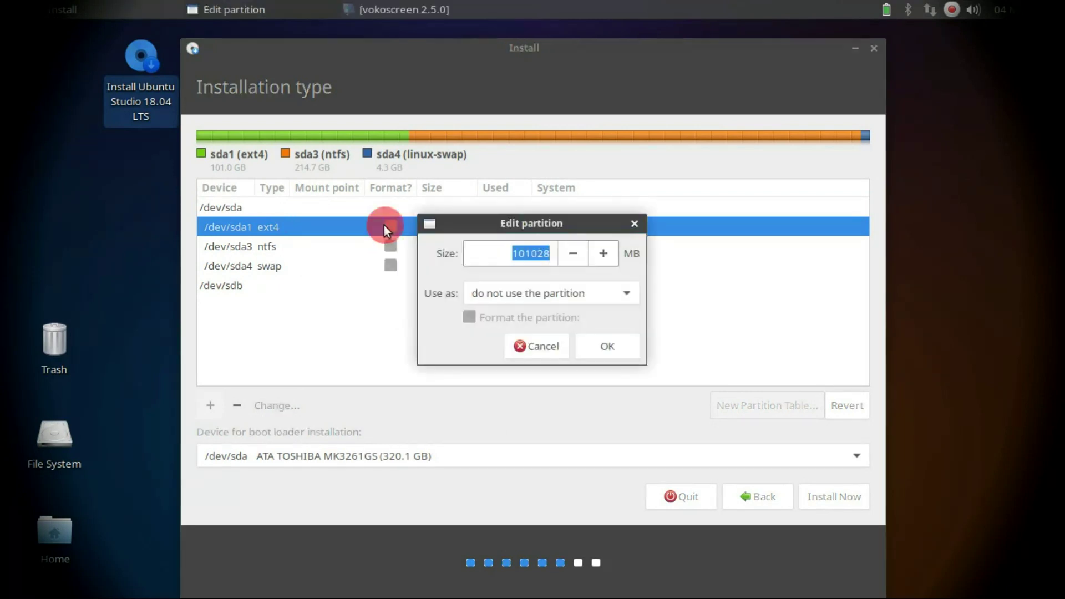
pyautogui.click(612, 284)
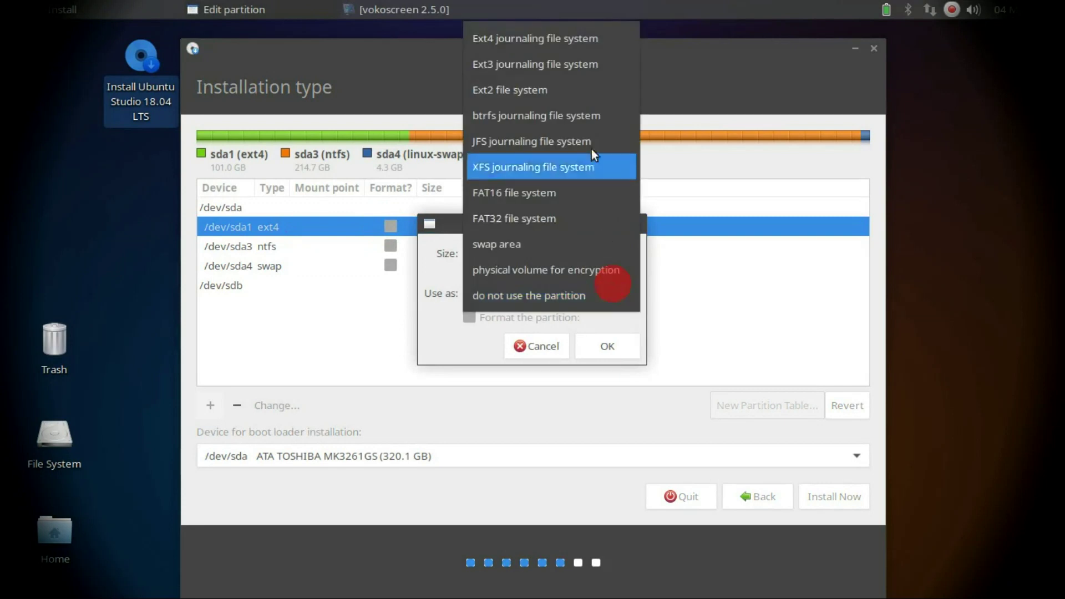
pyautogui.click(587, 37)
pyautogui.click(586, 317)
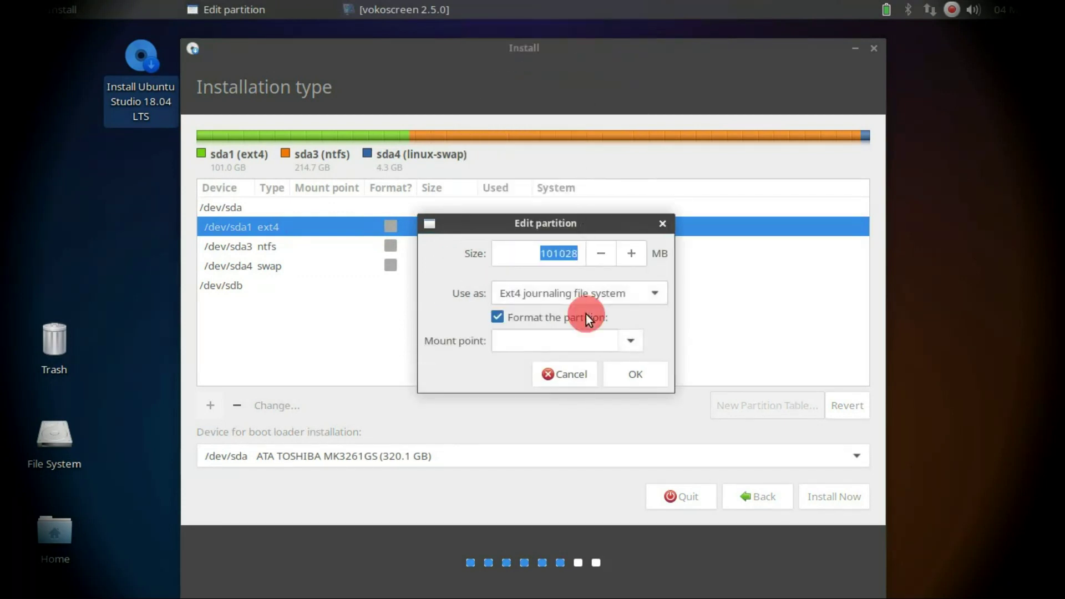
pyautogui.click(637, 342)
pyautogui.click(540, 366)
# Step: Save a screenshot of the partition settings dialog as "Tutorial Install Ubuntu Desktop #7.png" in Pictures
pyautogui.press('Print')
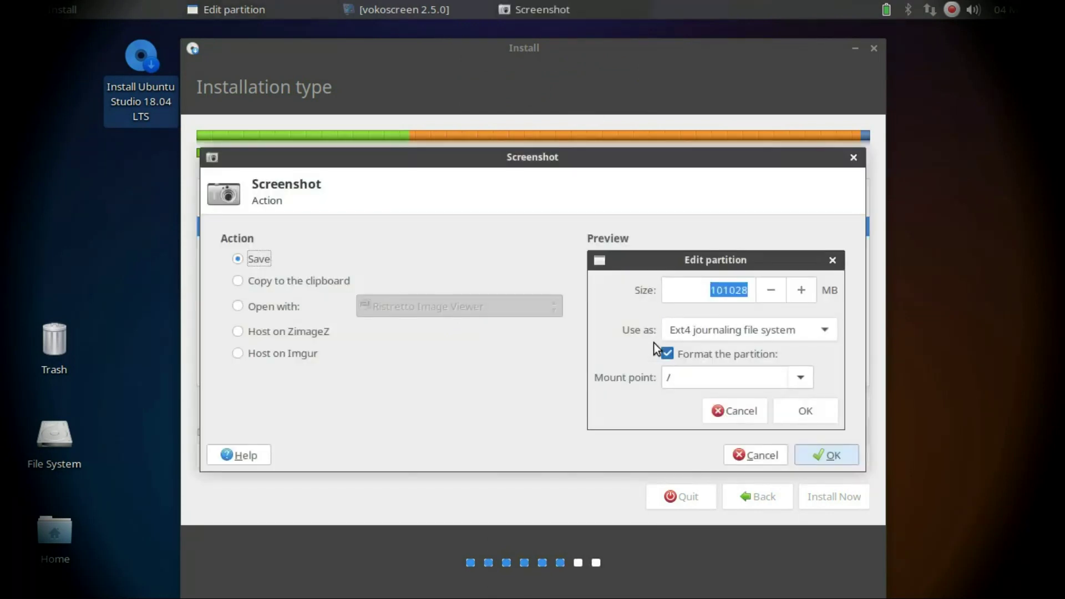
pyautogui.click(830, 461)
pyautogui.write('Tutorial Install Ubuntu Desktop #')
pyautogui.write('7')
pyautogui.press('Return')
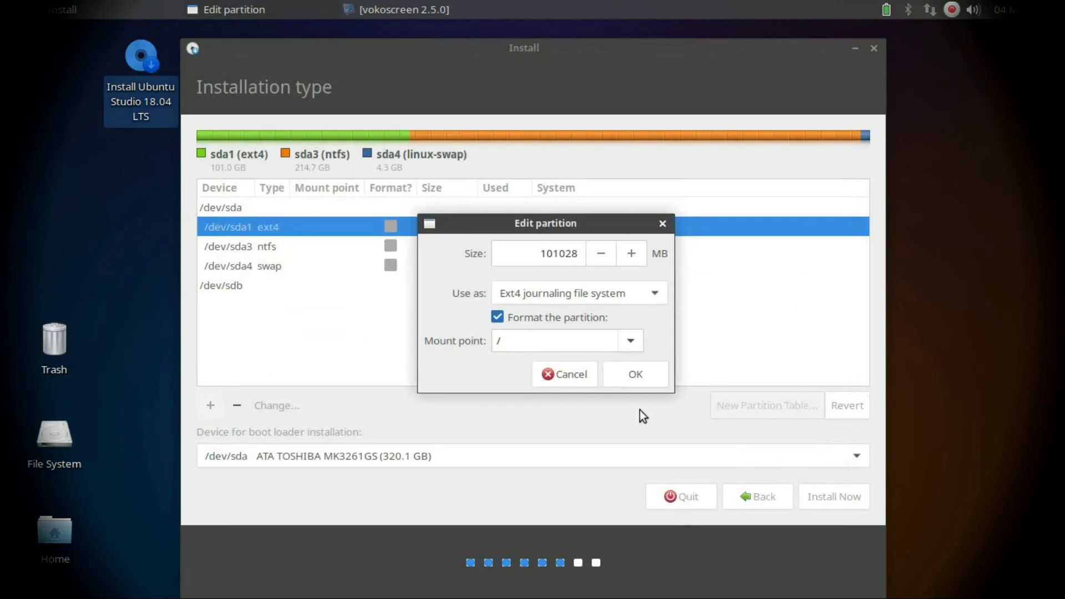
# Step: Apply the partition edit, save a screenshot of the warning as "Tutorial Install Ubuntu Desktop #8.png", and agree to write the changes to disk
pyautogui.click(647, 376)
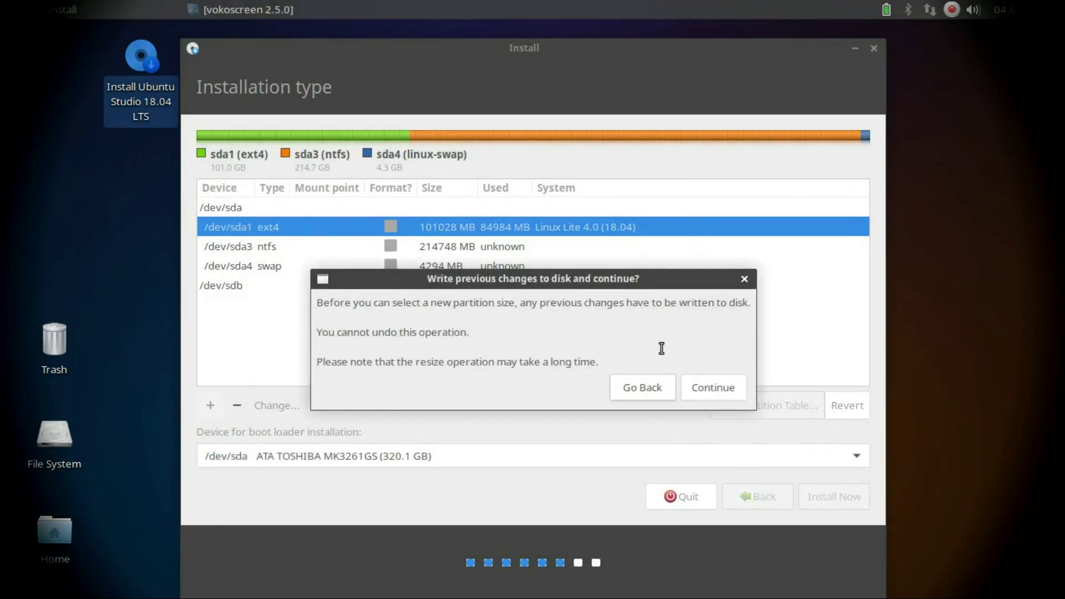
pyautogui.press('alt+Print')
pyautogui.press('Return')
pyautogui.write('Tutorial Install Ubuntu Desktop #')
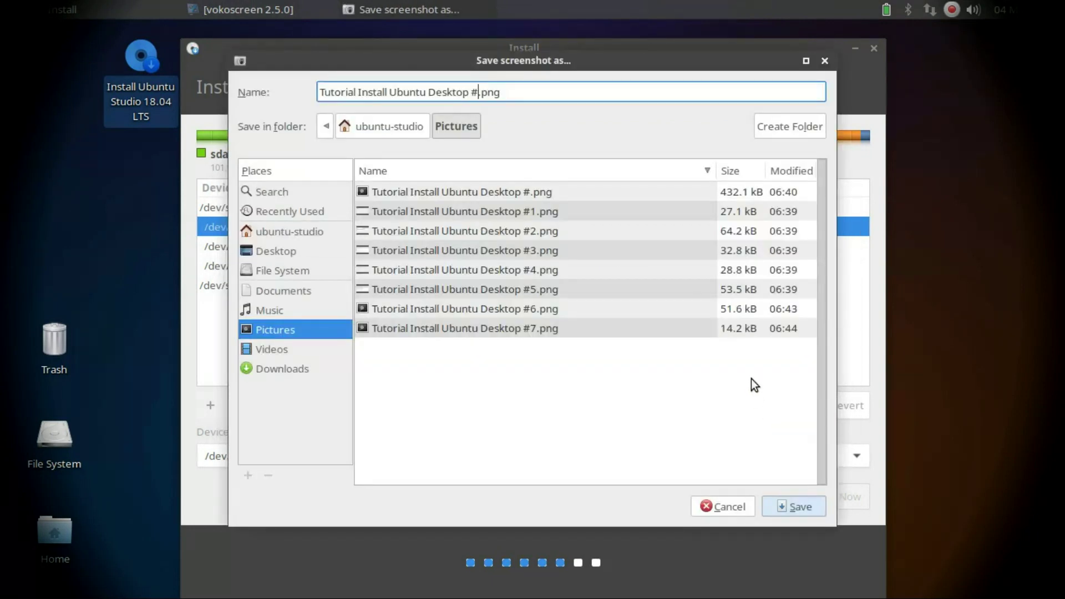
pyautogui.write('8')
pyautogui.press('Return')
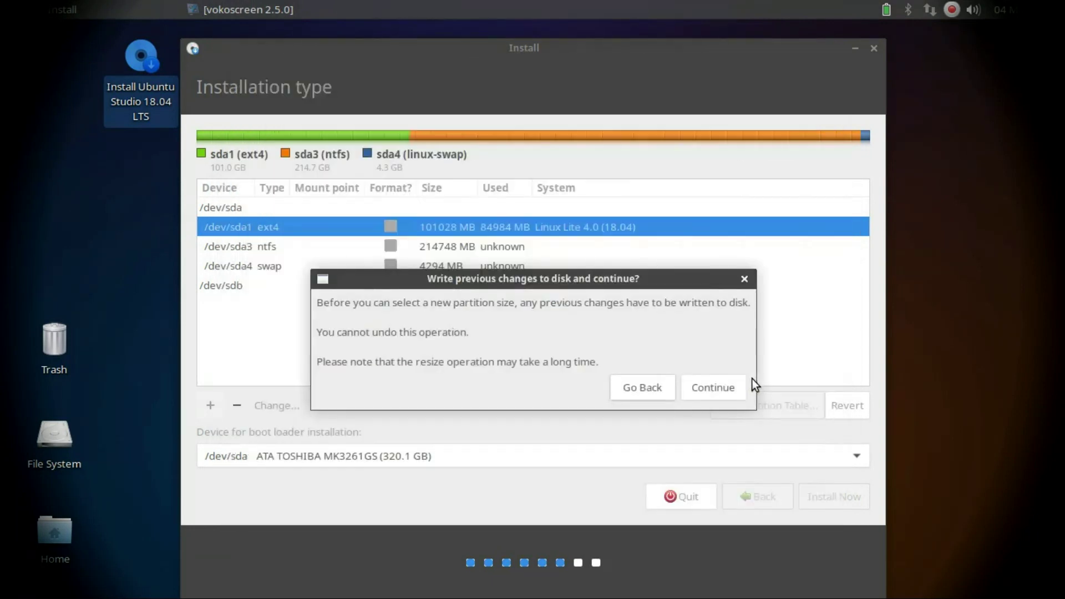
pyautogui.click(724, 381)
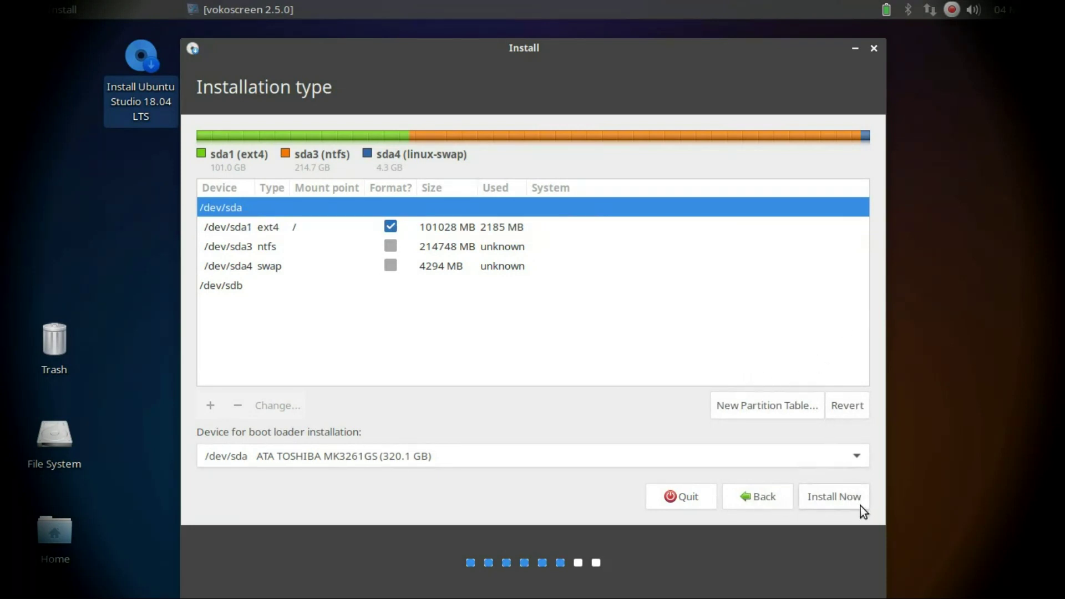
# Step: Save a screenshot of the partition table as "Tutorial Install Ubuntu Desktop #9.png" and start the installation
pyautogui.press('Print')
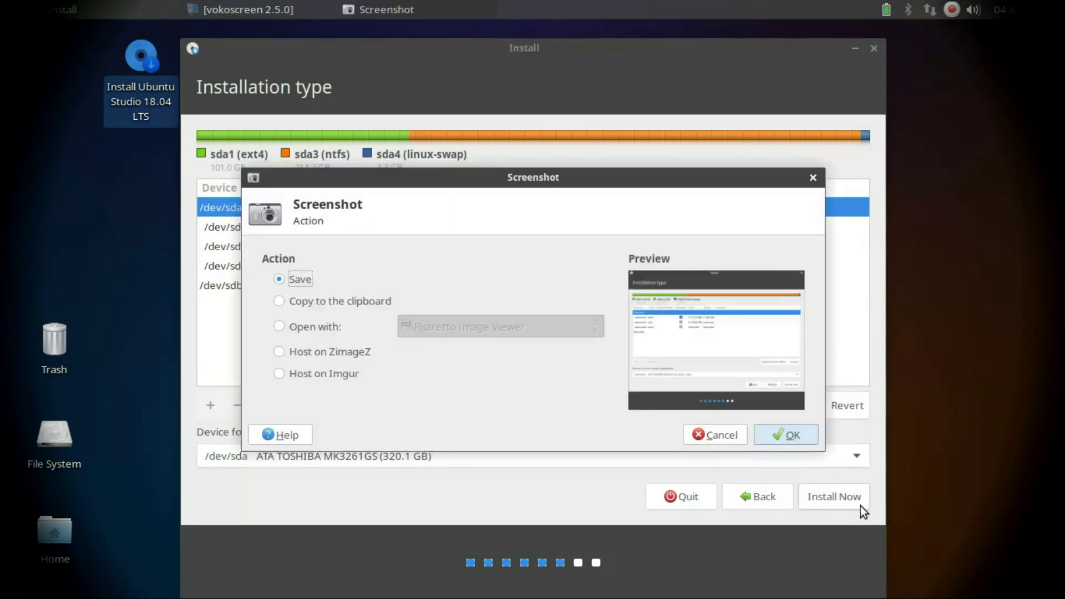
pyautogui.press('Return')
pyautogui.write('Tutorial Install Ubuntu Desktop #')
pyautogui.write('9')
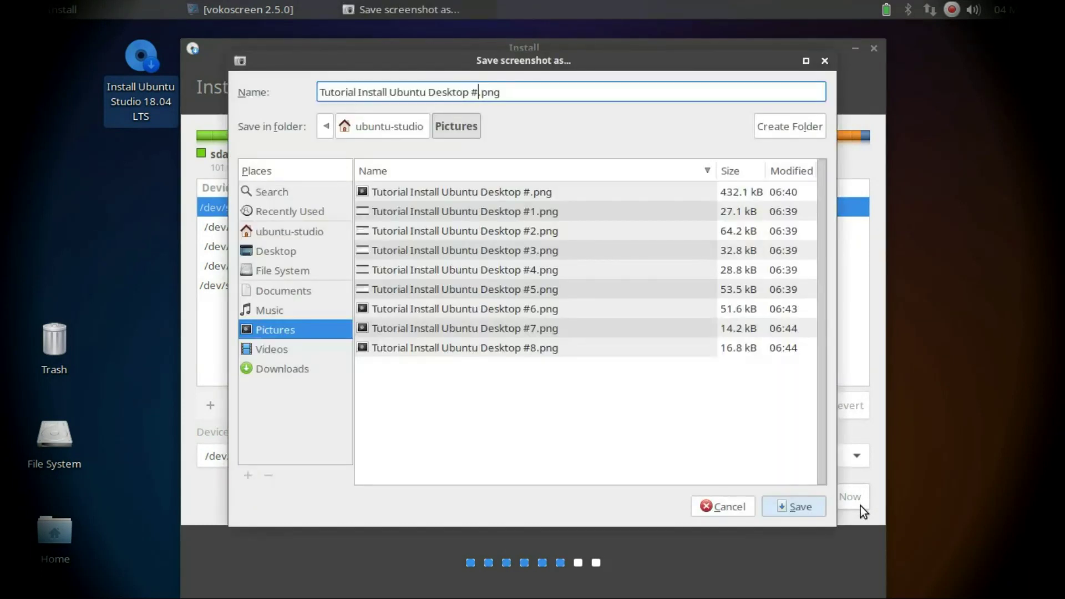
pyautogui.press('Return')
pyautogui.click(861, 506)
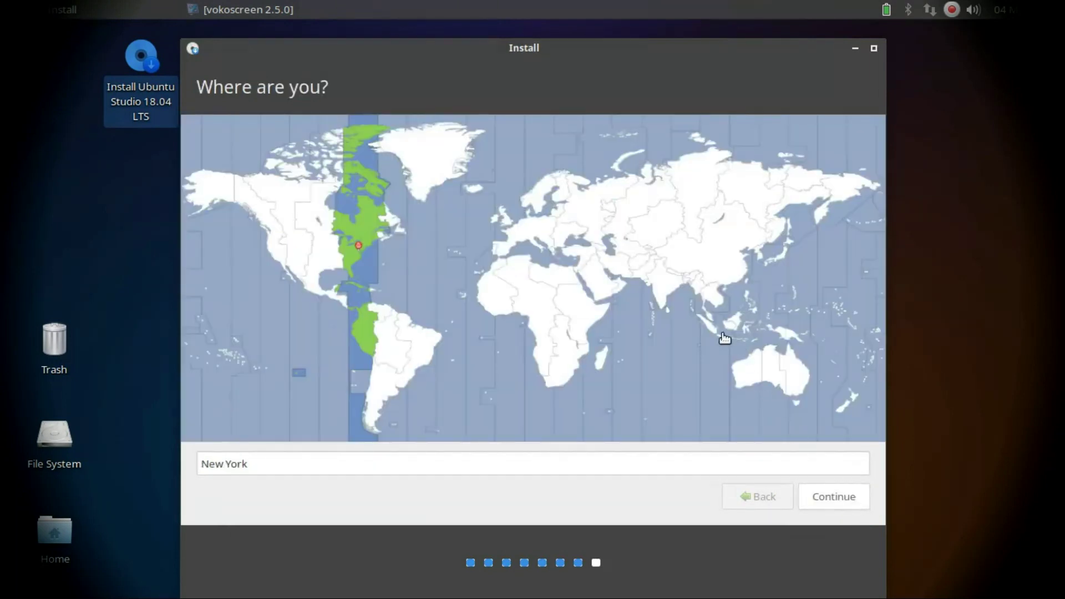
# Step: Set the location to Jakarta, save a screenshot of it as "Tutorial Install Ubuntu Desktop #10.png", and continue
pyautogui.click(722, 335)
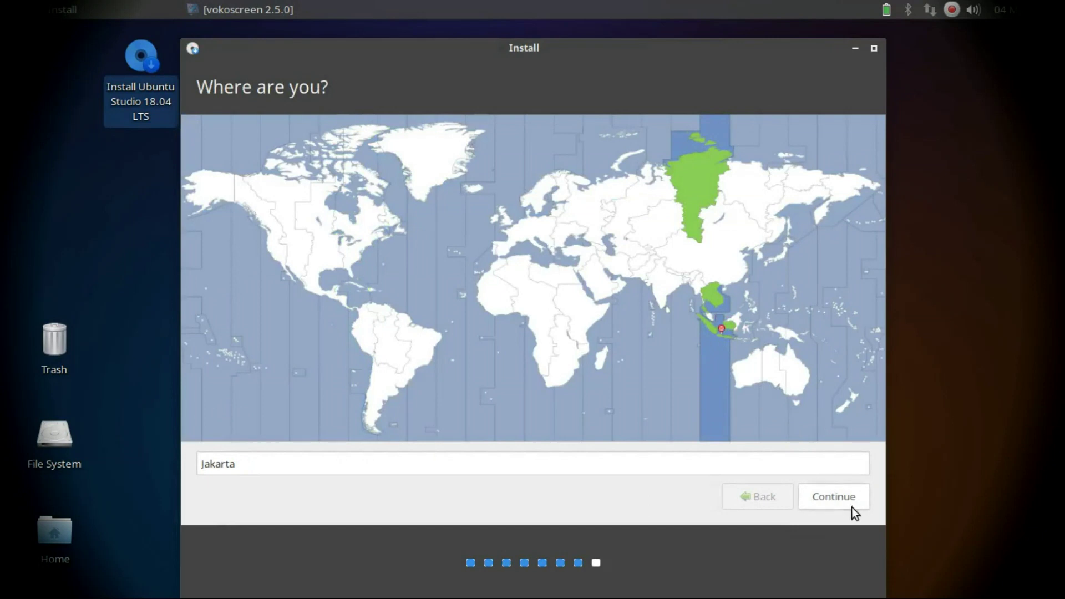
pyautogui.press('Print')
pyautogui.press('Return')
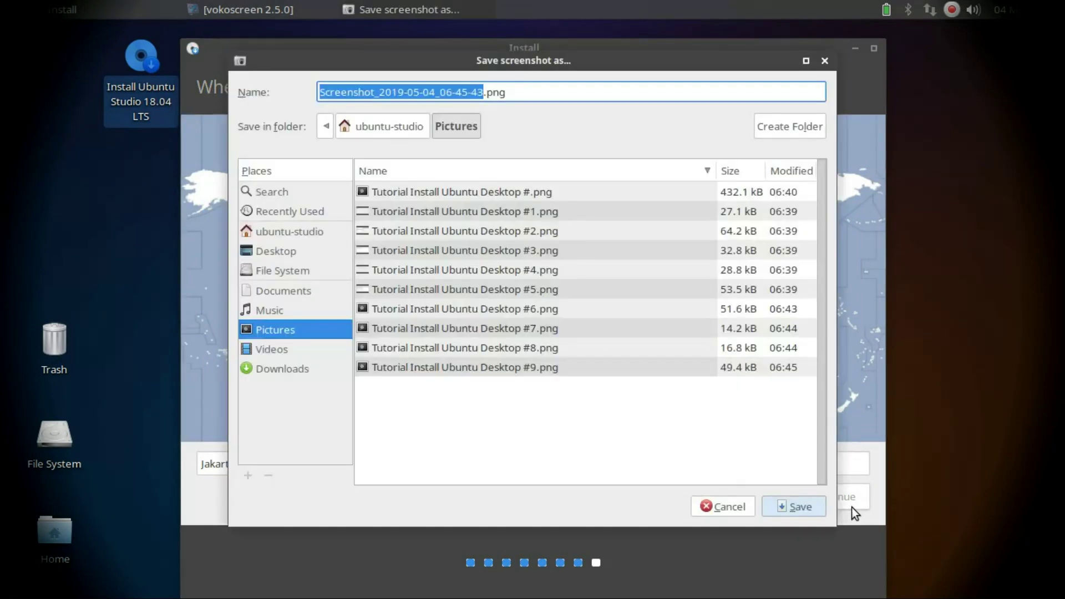
pyautogui.write('Tutorial Install Ubuntu Desktop #')
pyautogui.write('10')
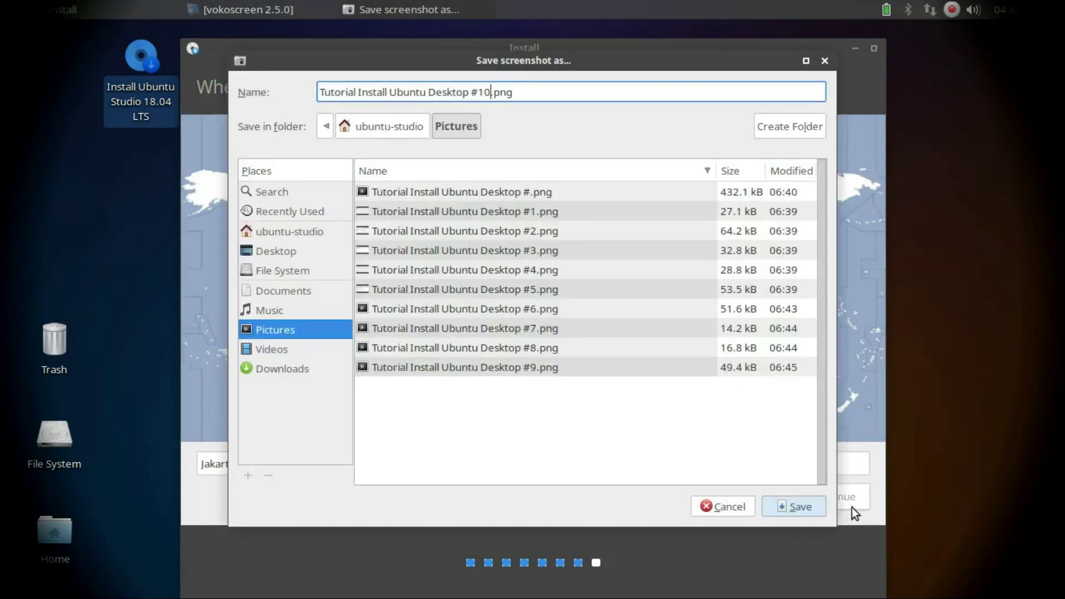
pyautogui.press('Return')
pyautogui.click(852, 506)
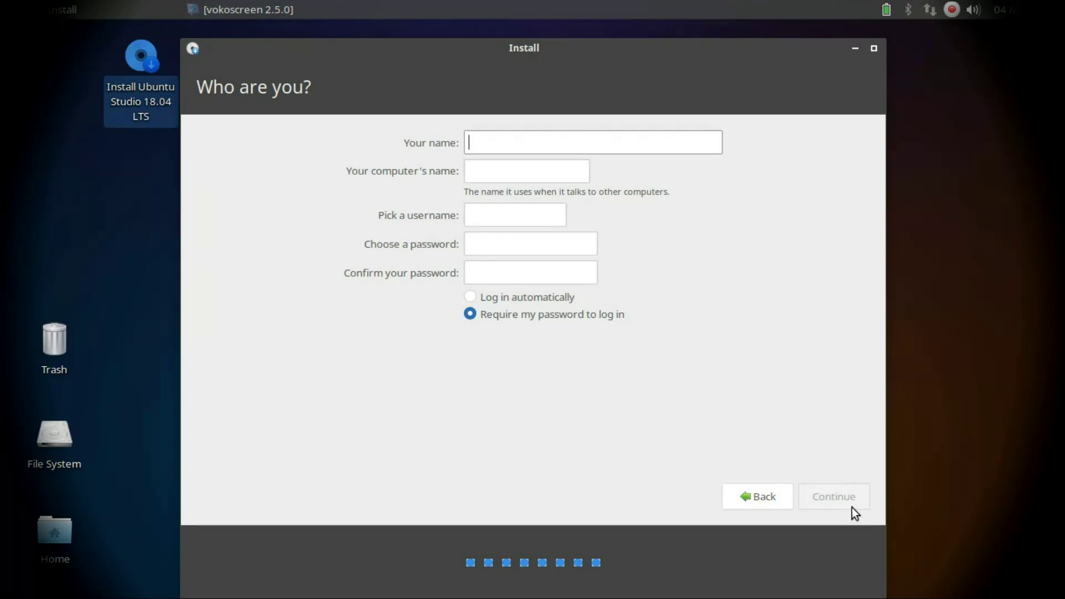
# Step: Enter the user's name, set the computer's name to webitebelajar, and enter and confirm the account password
pyautogui.write('ludy')
pyautogui.press('Tab')
pyautogui.write('web')
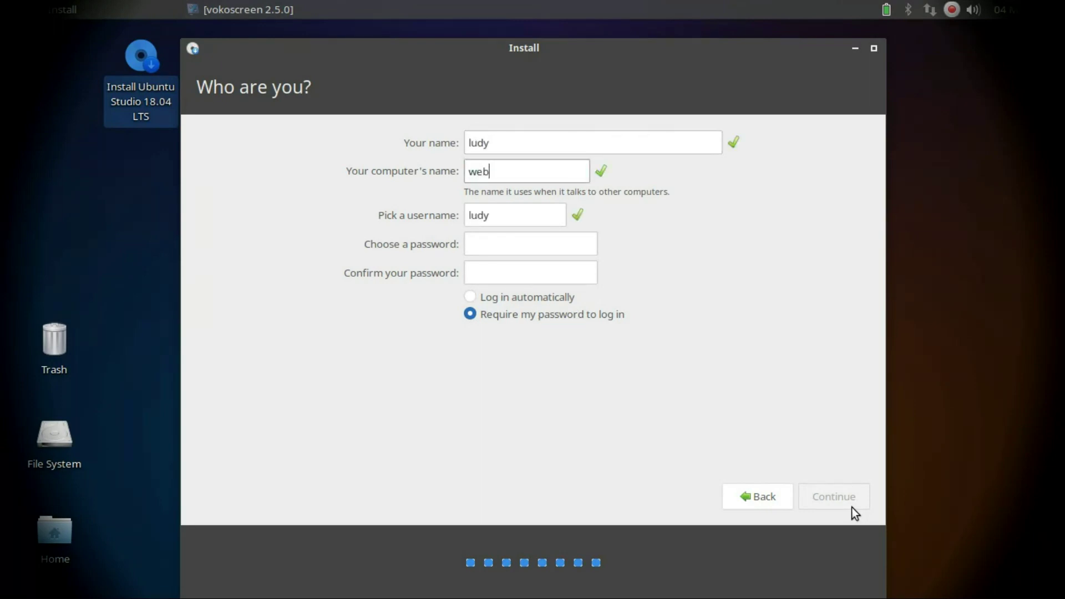
pyautogui.write('itebelajar')
pyautogui.press('Tab')
pyautogui.press('Tab')
pyautogui.write('•••••')
pyautogui.press('Tab')
pyautogui.write('•••••')
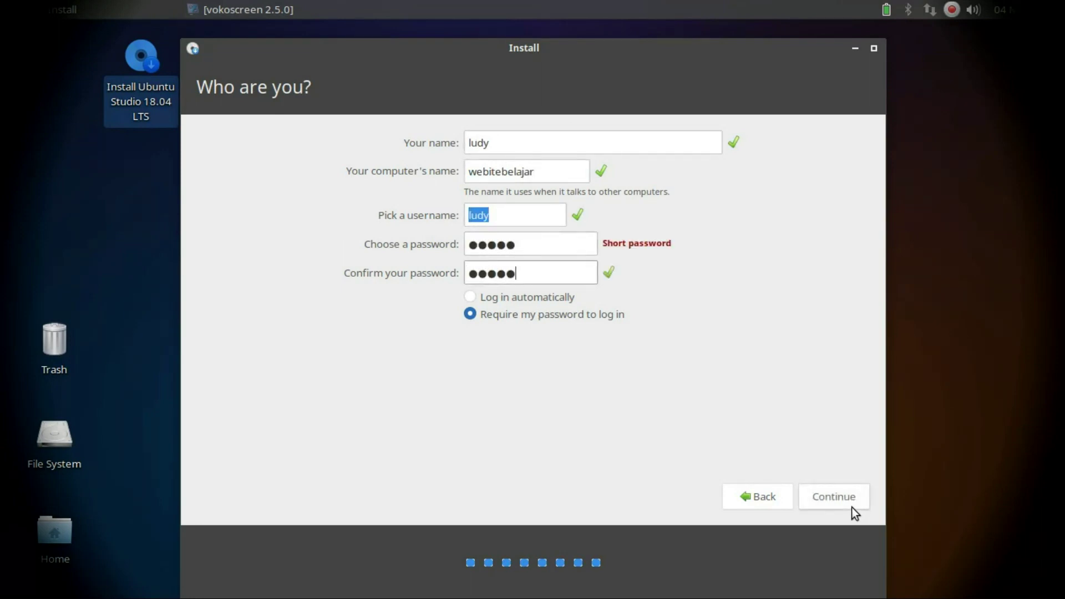
# Step: Save a screenshot of the completed account form as "Tutorial Install Ubuntu Desktop #11.png" and continue the installation
pyautogui.press('Print')
pyautogui.press('Return')
pyautogui.write('Tutorial Install Ubuntu Desktop #')
pyautogui.write('11')
pyautogui.press('Return')
pyautogui.click(851, 507)
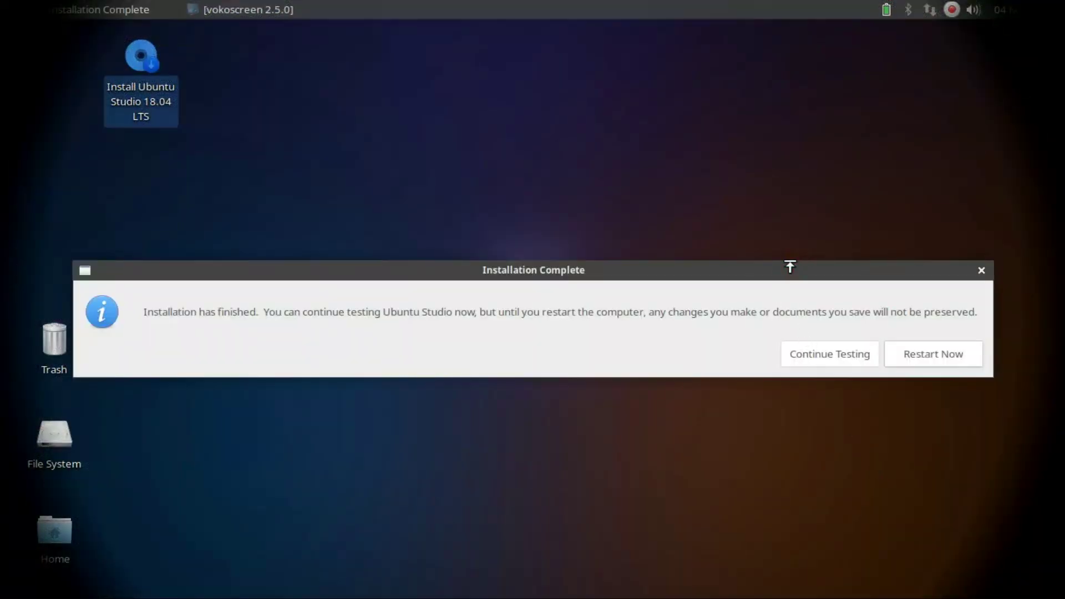
# Step: Save a screenshot of the completion message as "Tutorial Install Ubuntu Desktop #19.png" and choose to continue testing instead of restarting
pyautogui.press('alt+Print')
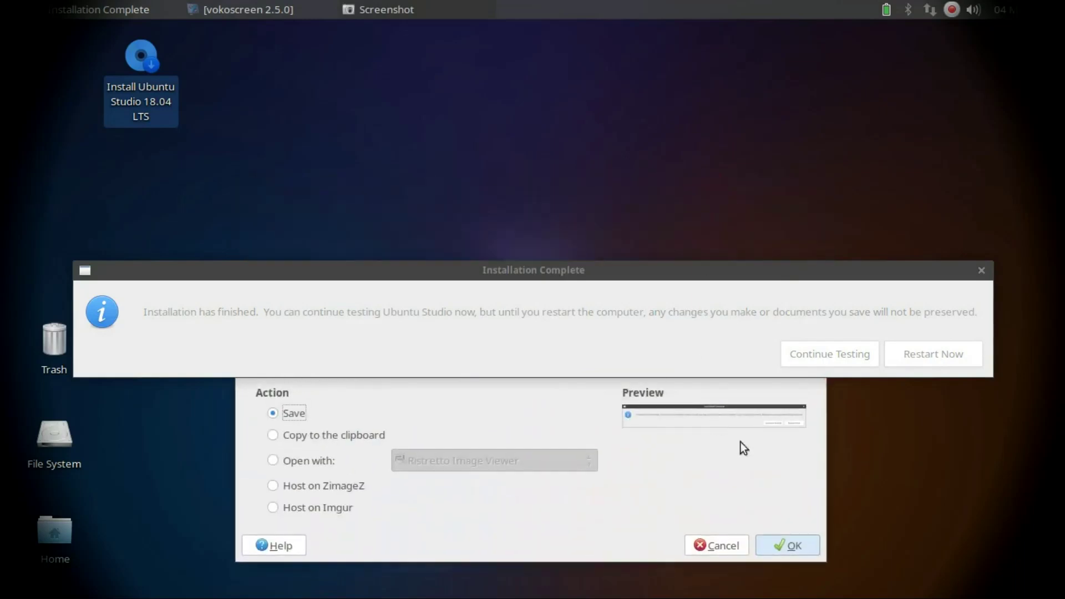
pyautogui.click(792, 554)
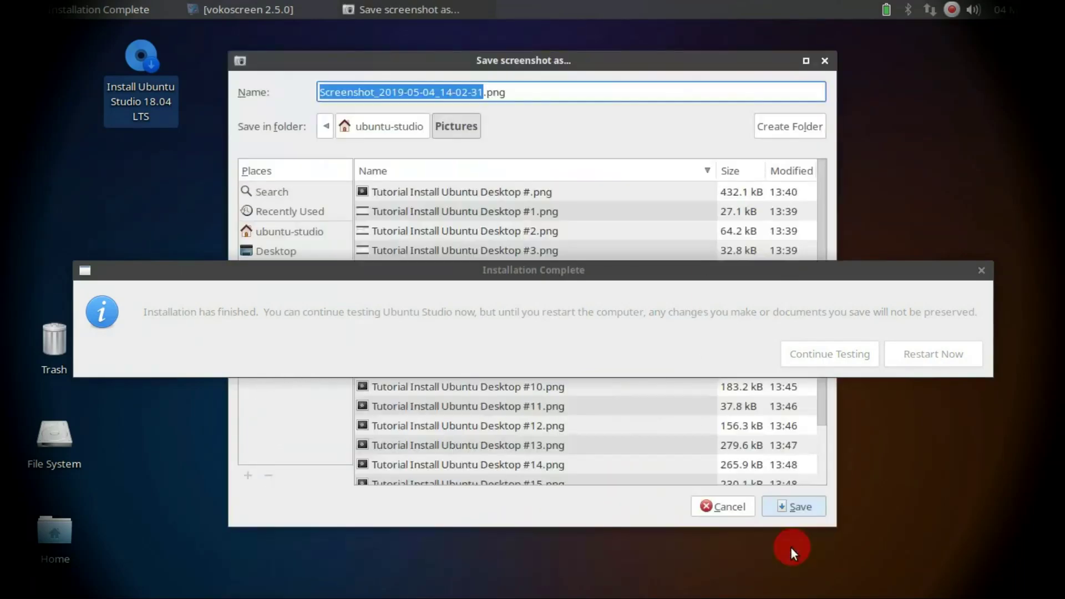
pyautogui.moveTo(818, 418); pyautogui.dragTo(825, 485)
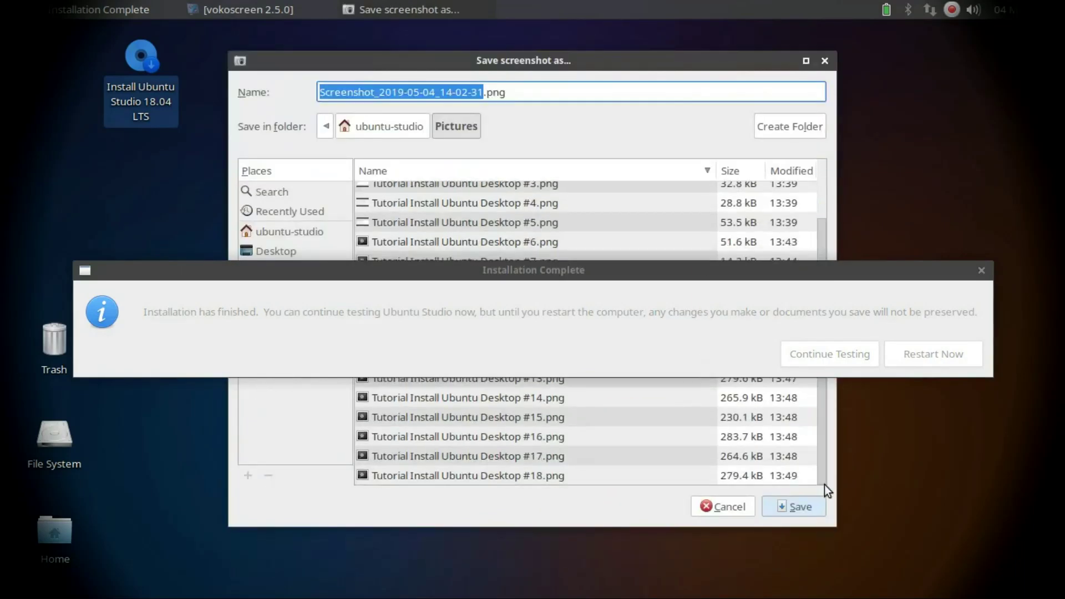
pyautogui.write('Tutorial Install Ubuntu Desktop #')
pyautogui.write('19')
pyautogui.click(801, 507)
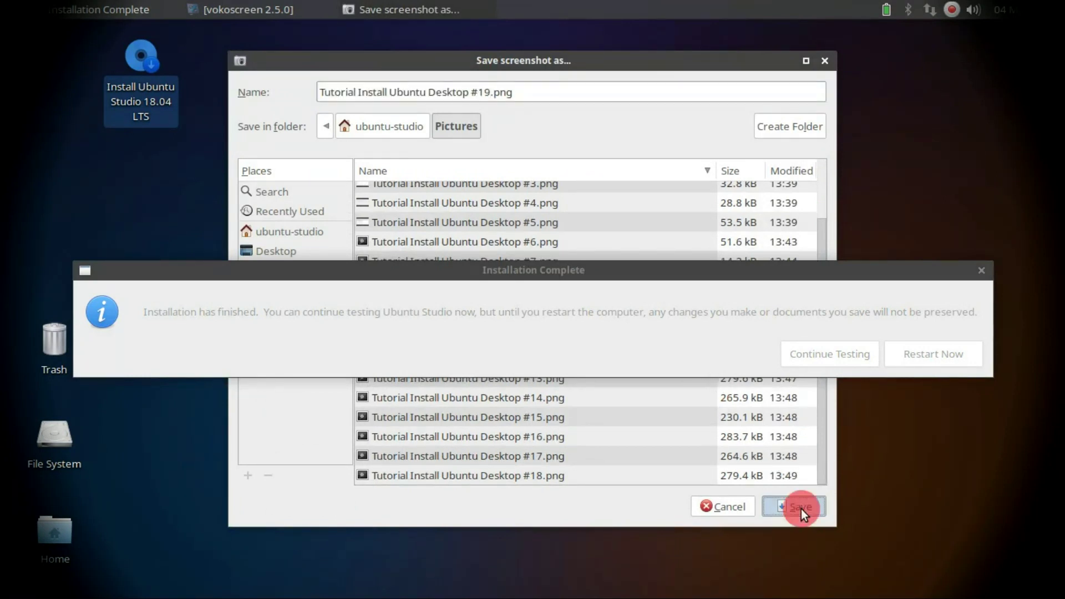
pyautogui.click(893, 275)
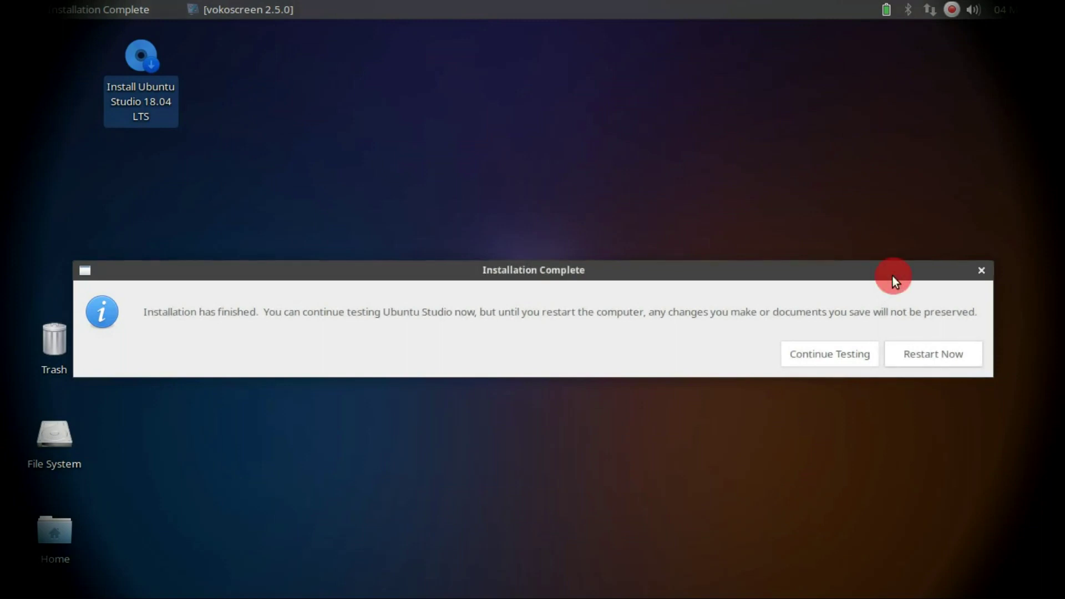
pyautogui.click(877, 353)
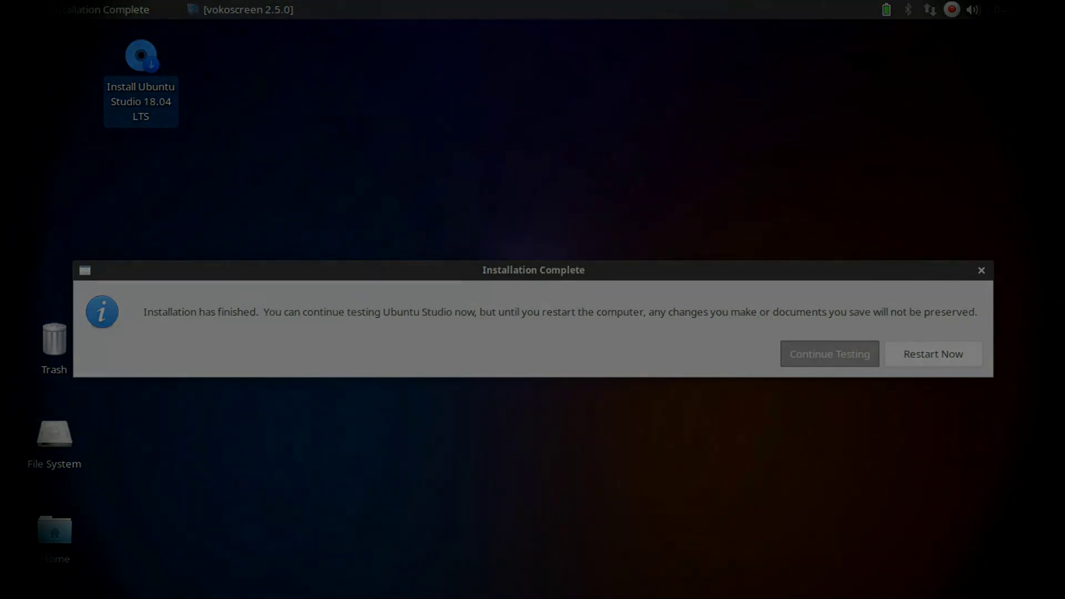
pyautogui.click(952, 9)
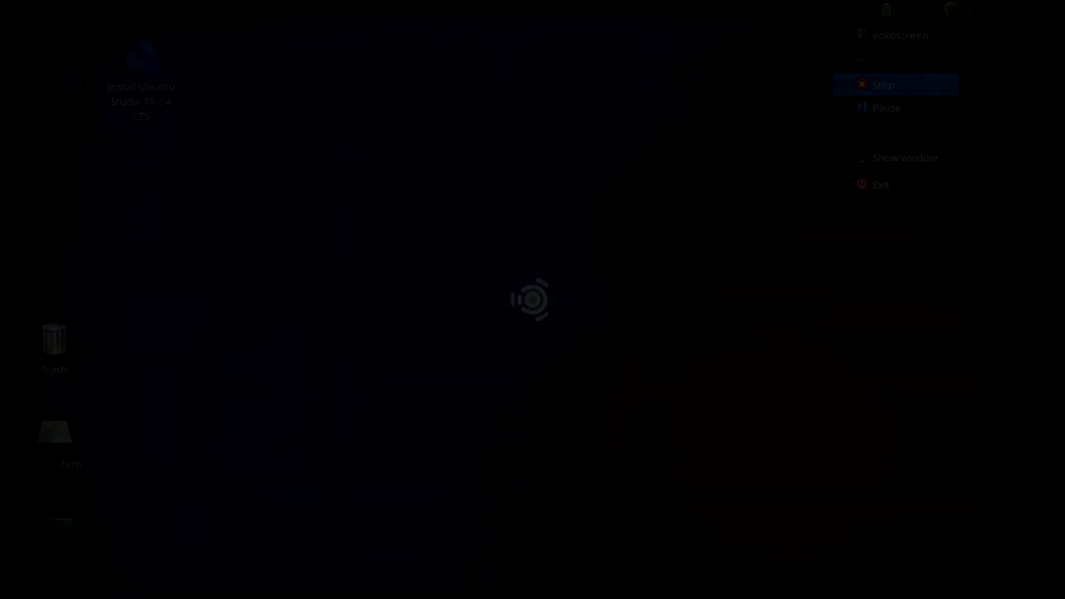